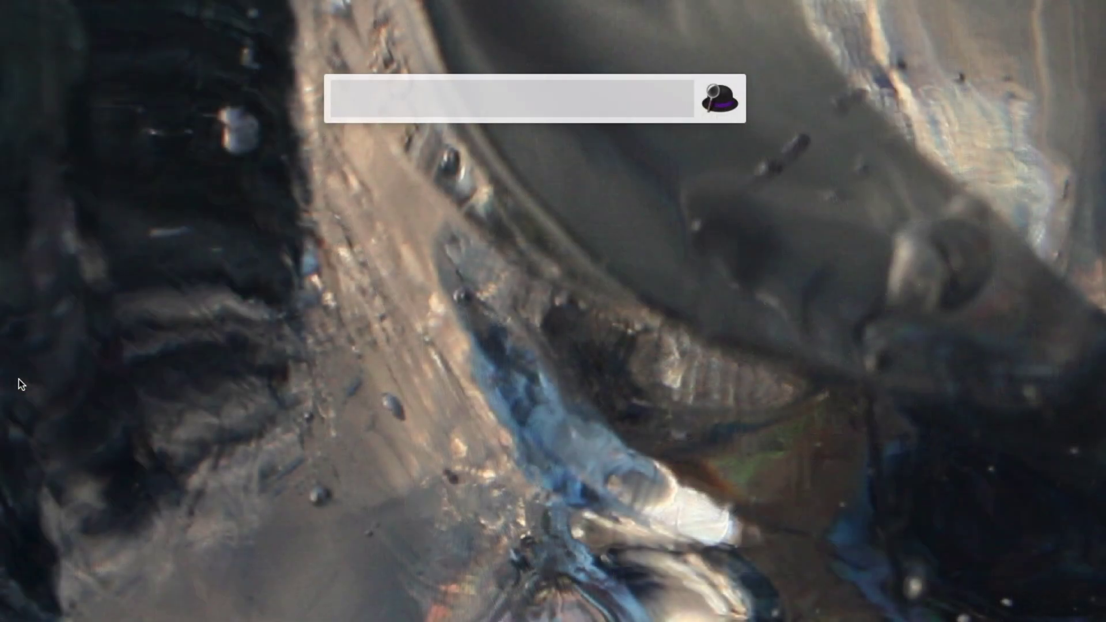
# Search Alfred for 'Hello', check the title card image result, and return to the top You Had Me at Hello folder.
pyautogui.write('Hello')
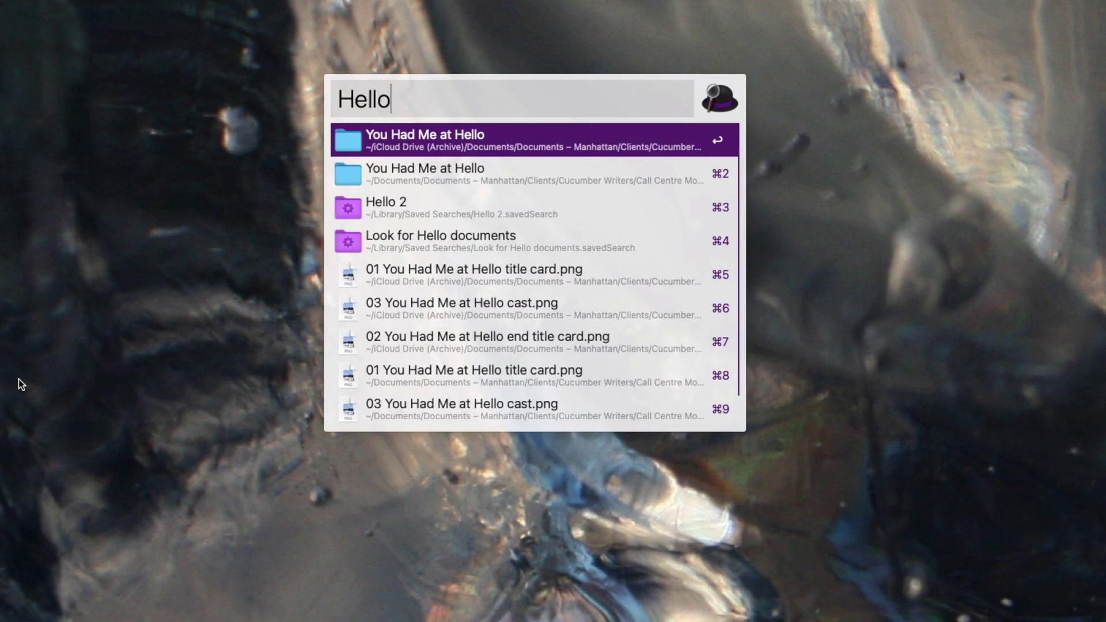
pyautogui.press('Down')
pyautogui.press('Down')
pyautogui.press('Down')
pyautogui.press('Down')
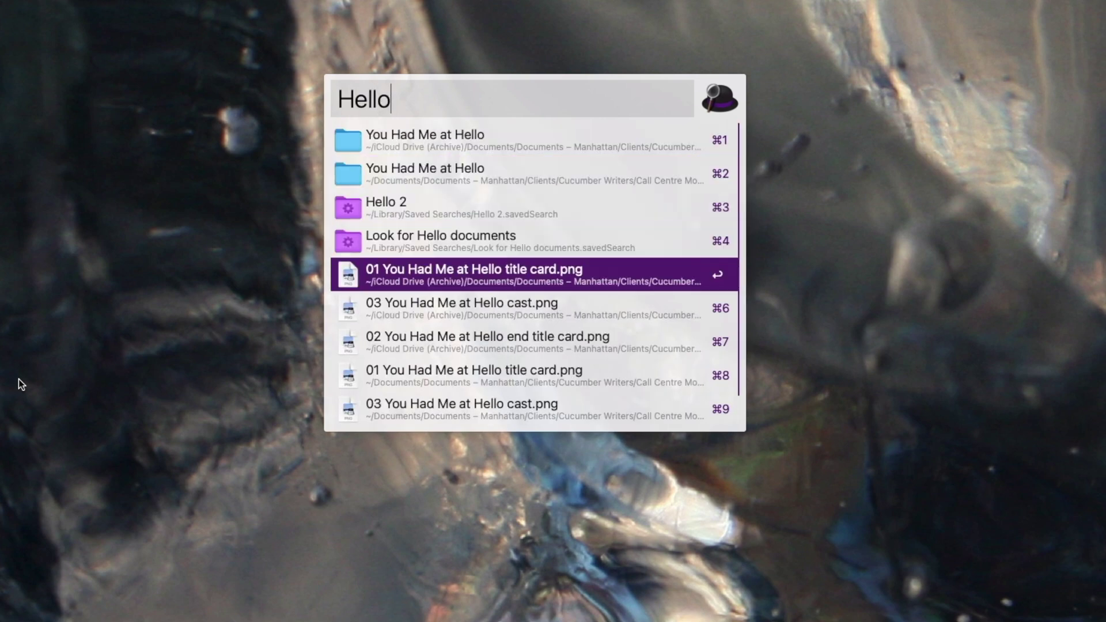
pyautogui.press('Up')
pyautogui.press('Up')
pyautogui.press('Up')
pyautogui.press('Up')
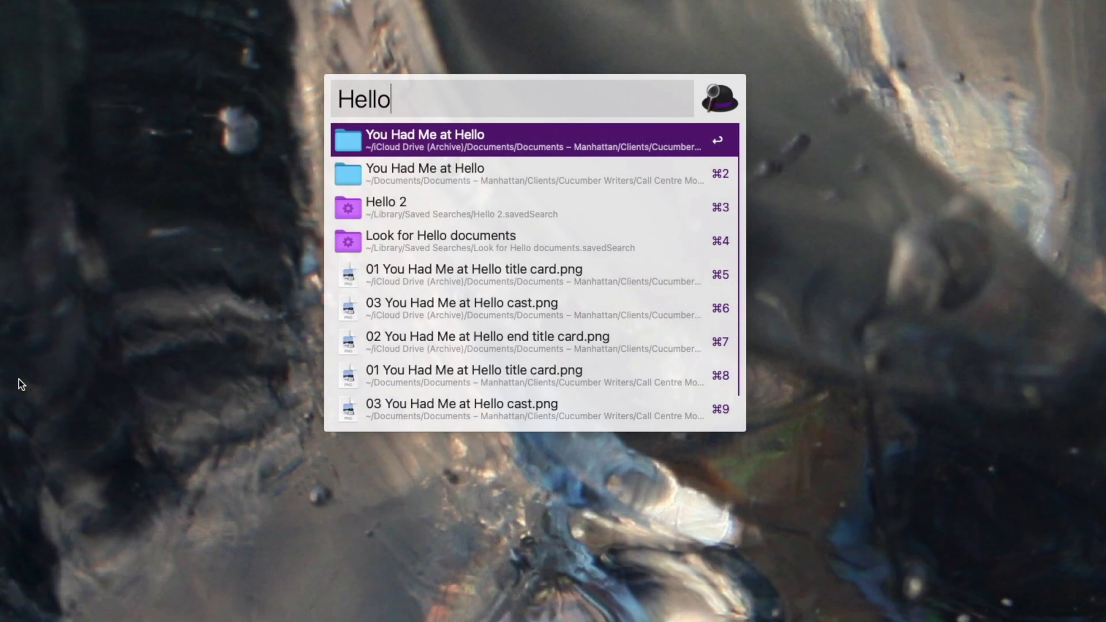
# Buffer the You Had Me at Hello folder, then jump to Episode production with 'wge' and browse its subfolders.
pyautogui.hotkey('alt', 'Up')
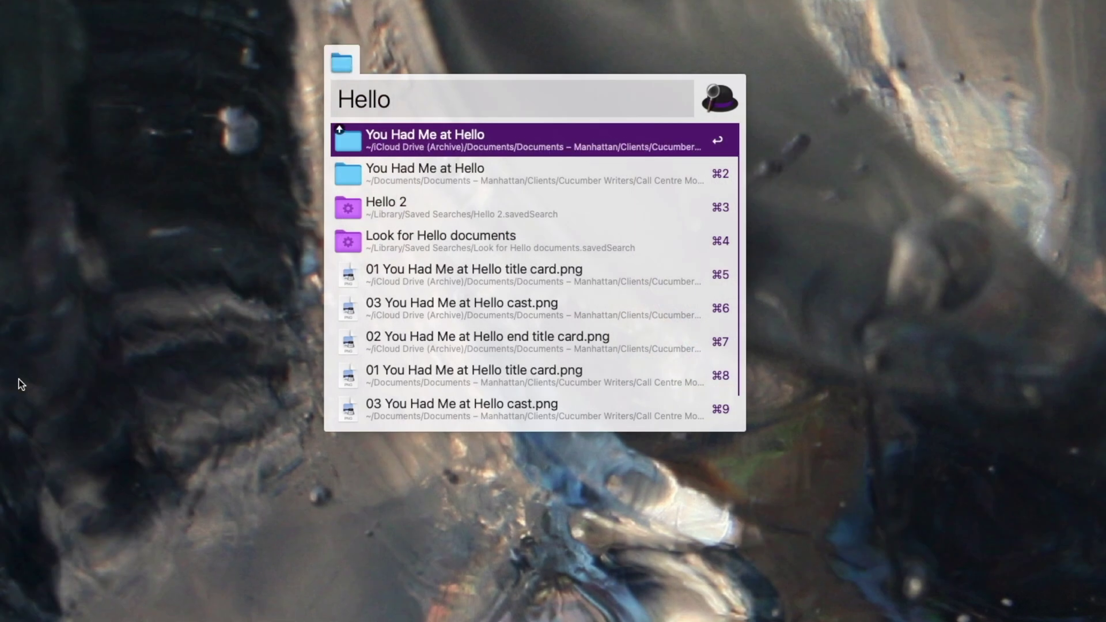
pyautogui.press('BackSpace')
pyautogui.press('BackSpace')
pyautogui.press('BackSpace')
pyautogui.press('BackSpace')
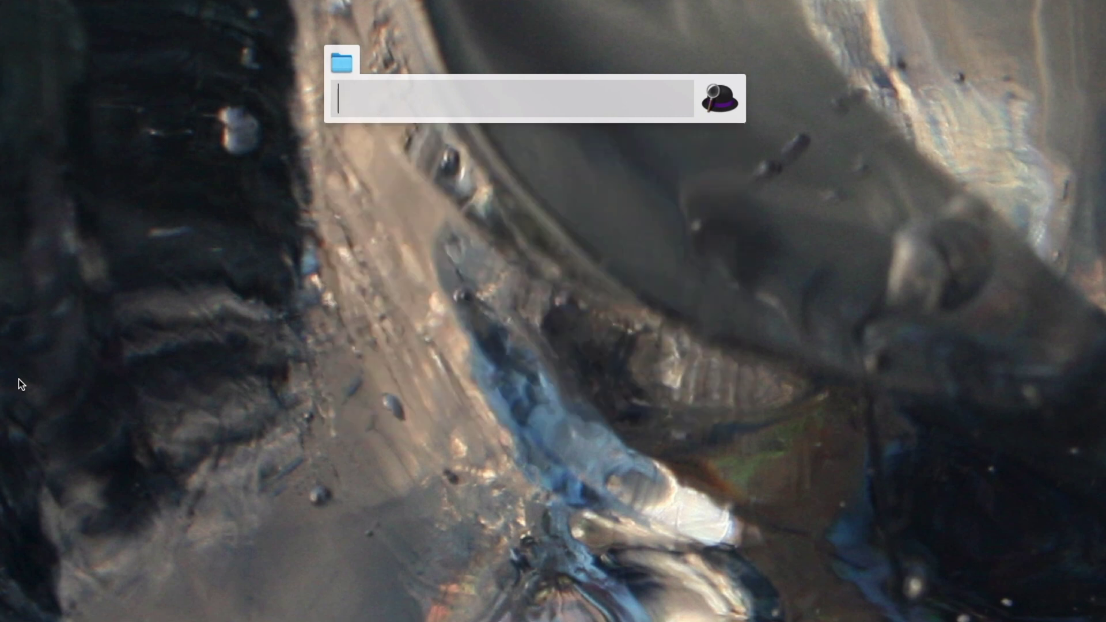
pyautogui.write('wge')
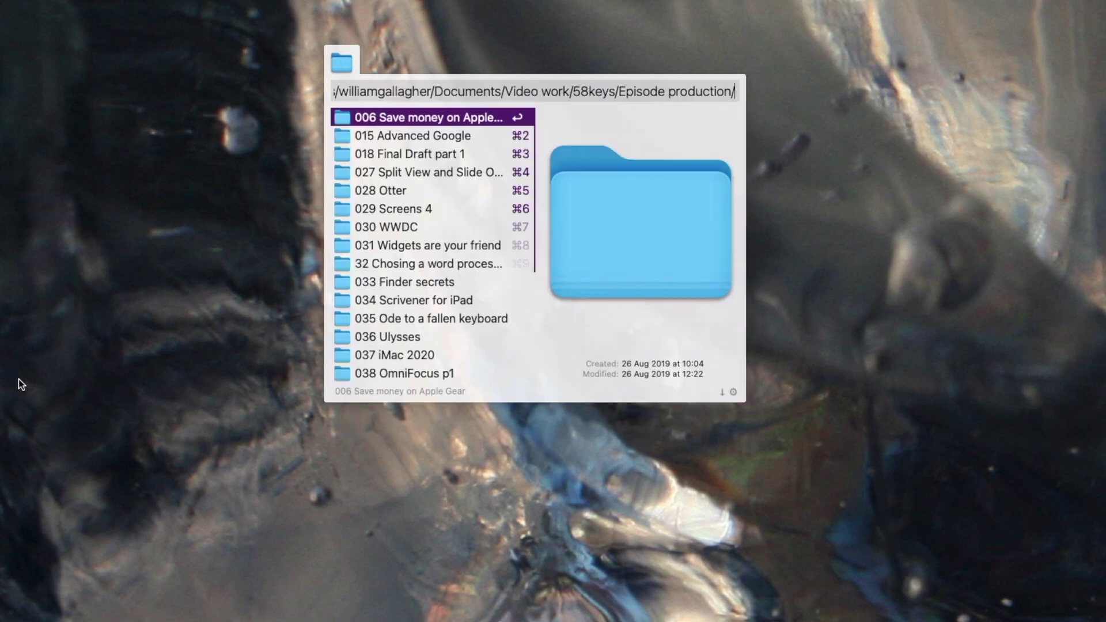
pyautogui.press('Down')
pyautogui.press('Down')
pyautogui.press('Down')
pyautogui.press('Down')
pyautogui.press('Down')
pyautogui.press('Down')
pyautogui.press('Down')
pyautogui.press('Down')
pyautogui.press('Down')
pyautogui.press('Down')
pyautogui.press('Down')
pyautogui.press('Down')
pyautogui.press('Down')
pyautogui.press('Down')
pyautogui.press('Down')
pyautogui.press('Down')
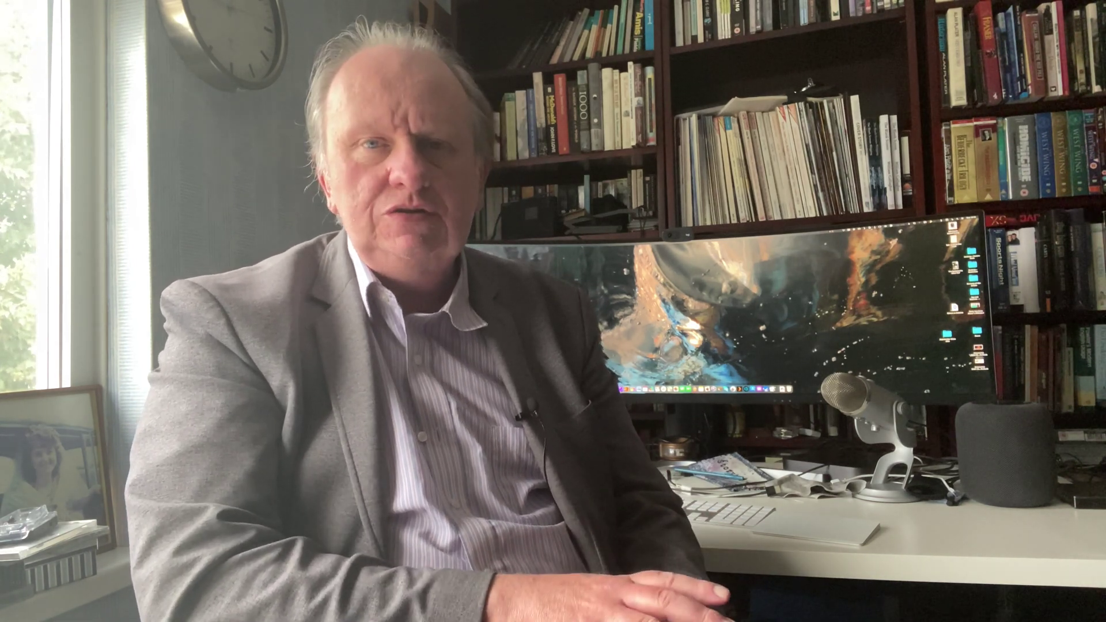
# Buffer the 003, 007 and 010 Kate Bush album cover images and open all three in Preview.
pyautogui.click(431, 154)
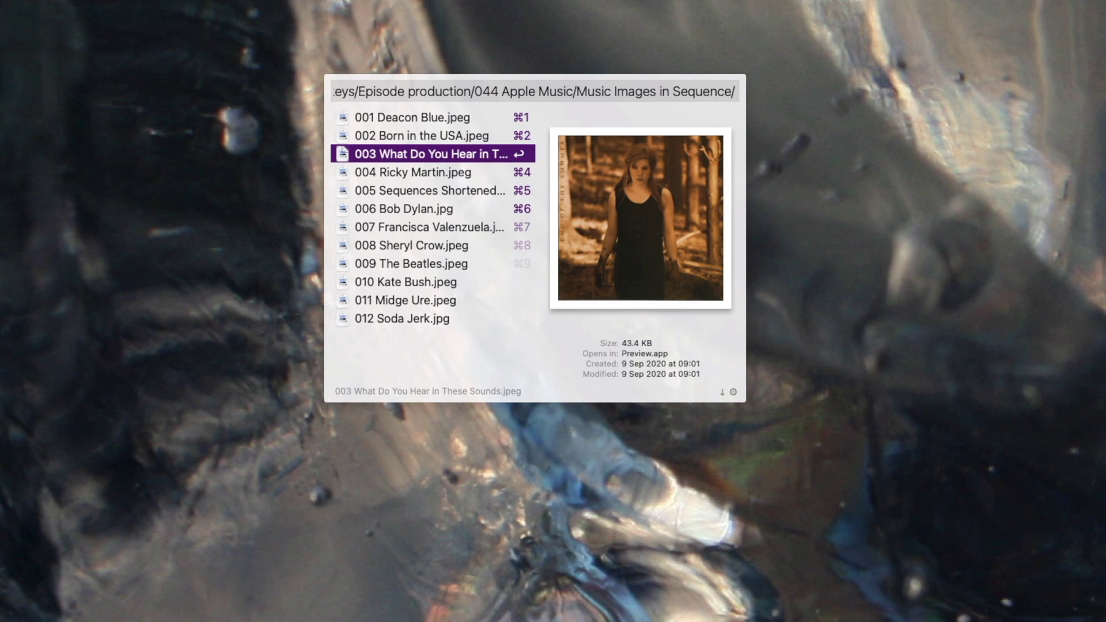
pyautogui.press('Down')
pyautogui.press('Down')
pyautogui.press('Down')
pyautogui.press('Down')
pyautogui.hotkey('alt', 'Up')
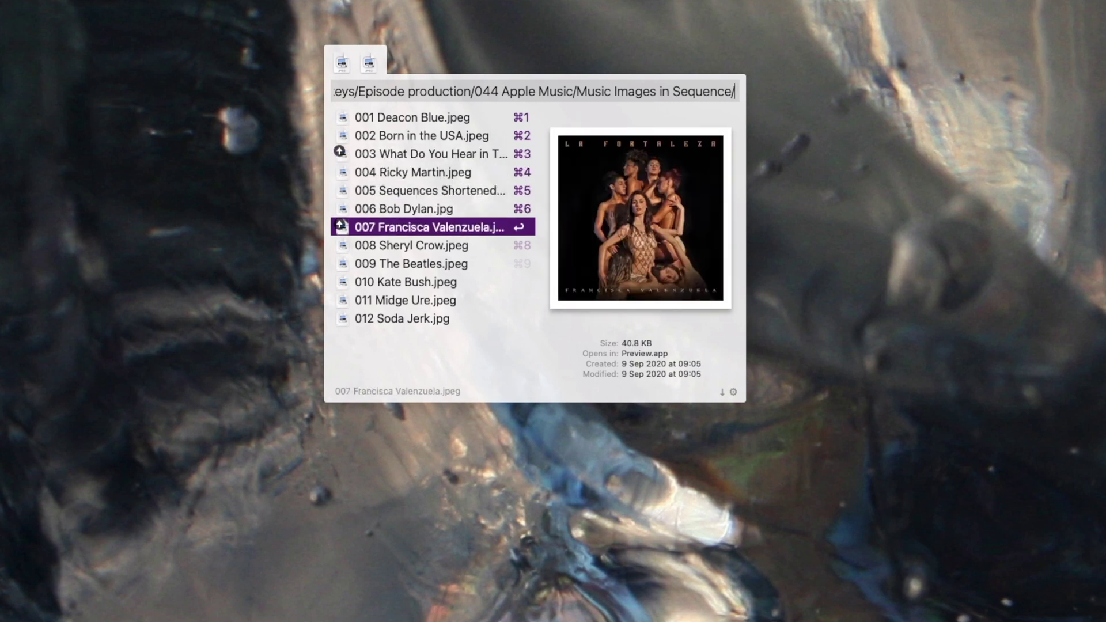
pyautogui.press('Down')
pyautogui.press('Down')
pyautogui.press('Down')
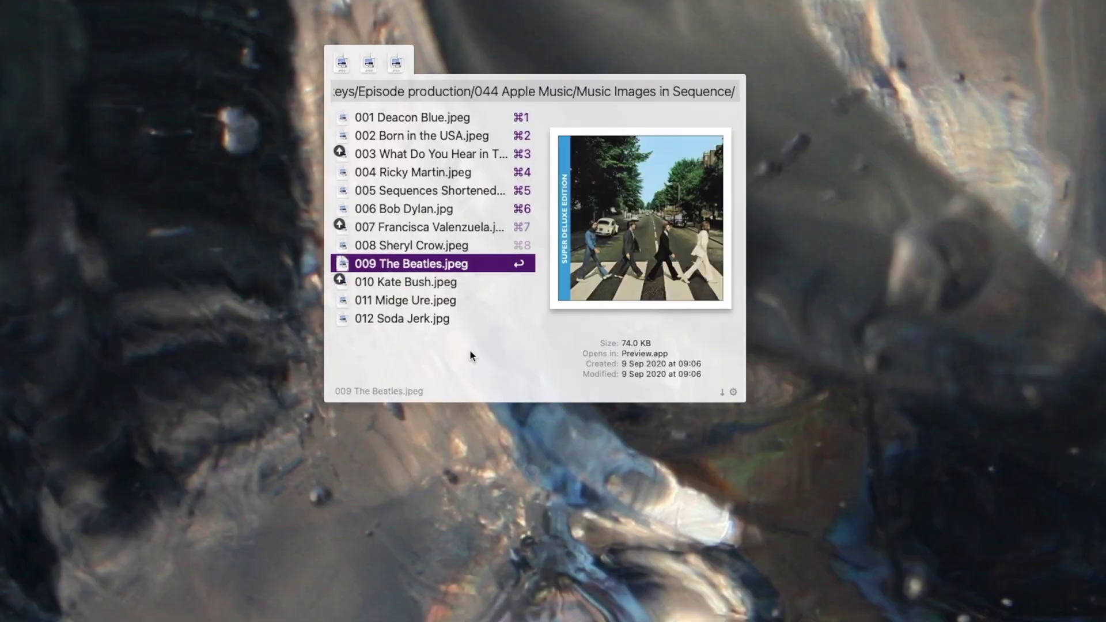
pyautogui.press('Down')
pyautogui.hotkey('alt', 'Right')
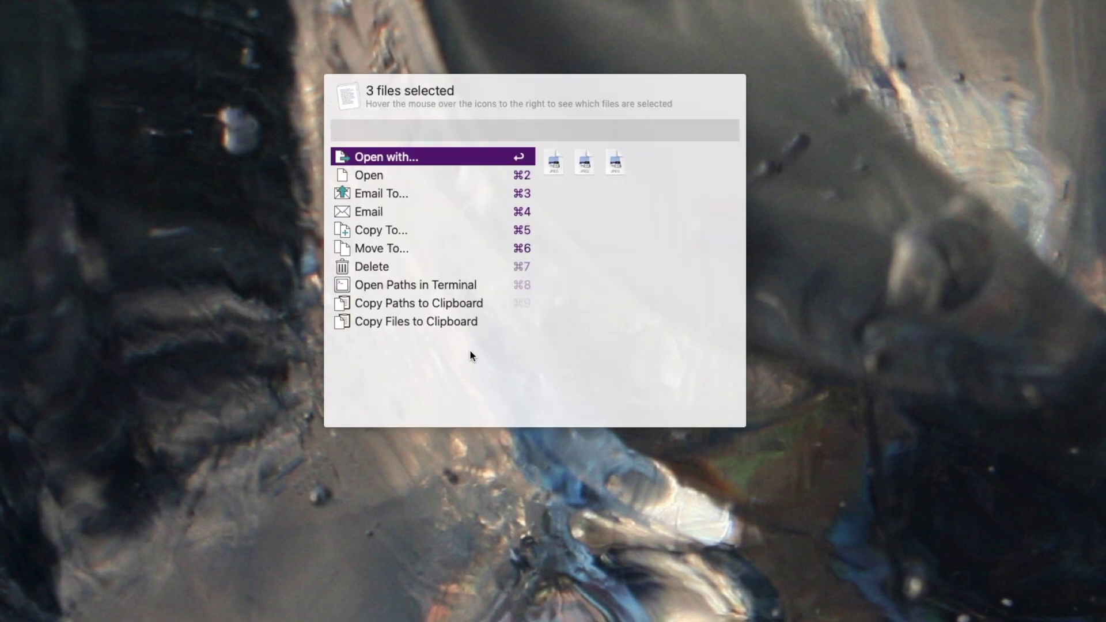
pyautogui.press('Down')
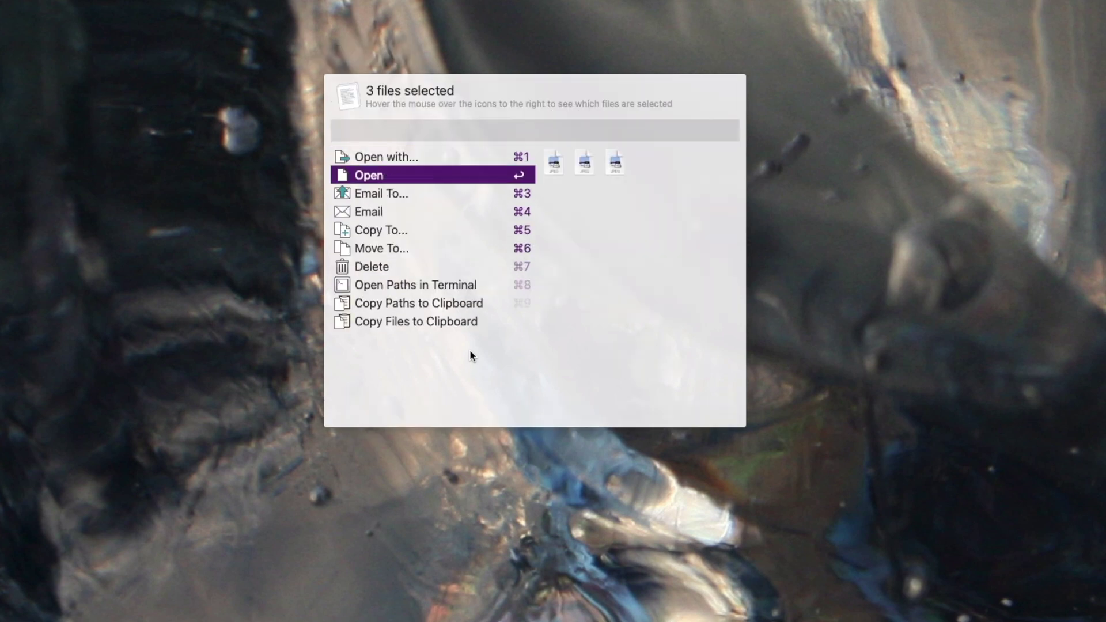
pyautogui.press('Return')
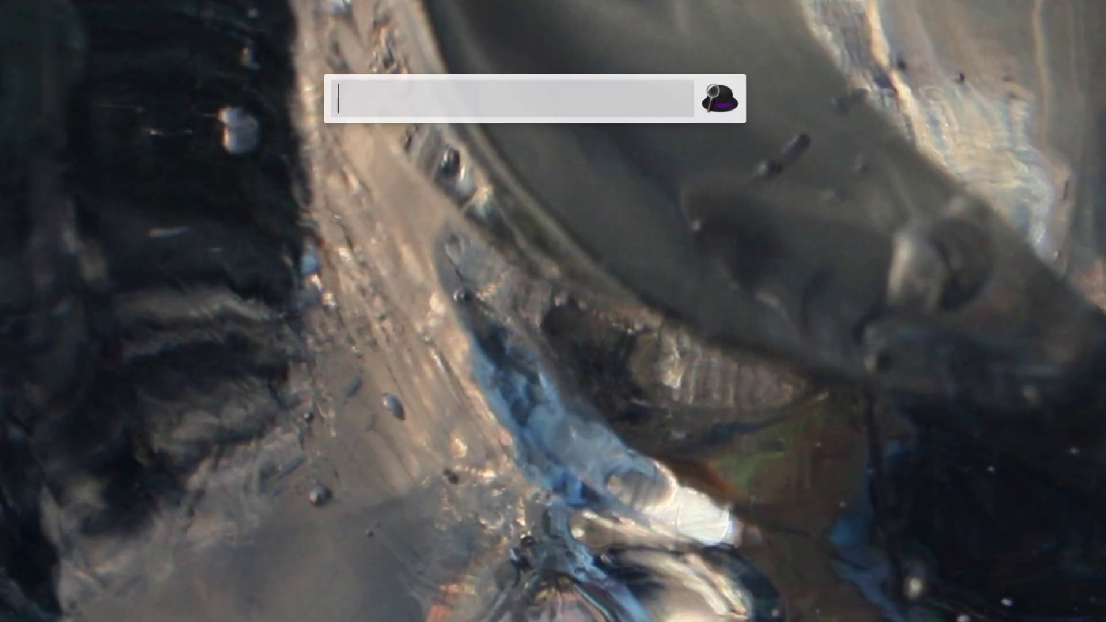
# Run a YouTube search for '58keys' and an Amazon search for a name, then start a '1p' query.
pyautogui.write('y')
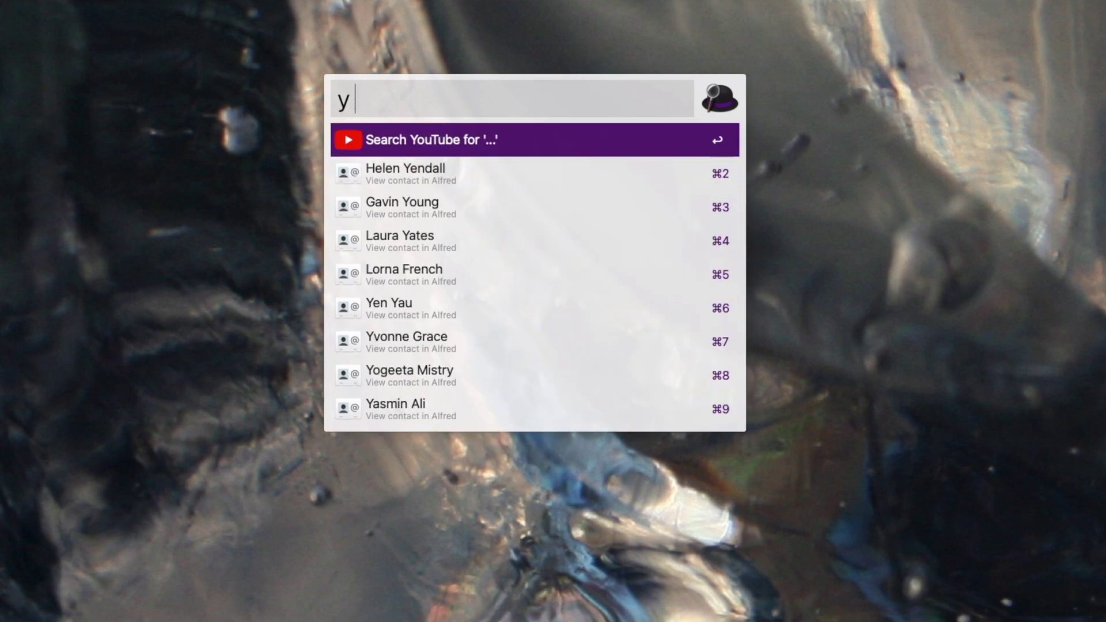
pyautogui.write(' 58keys')
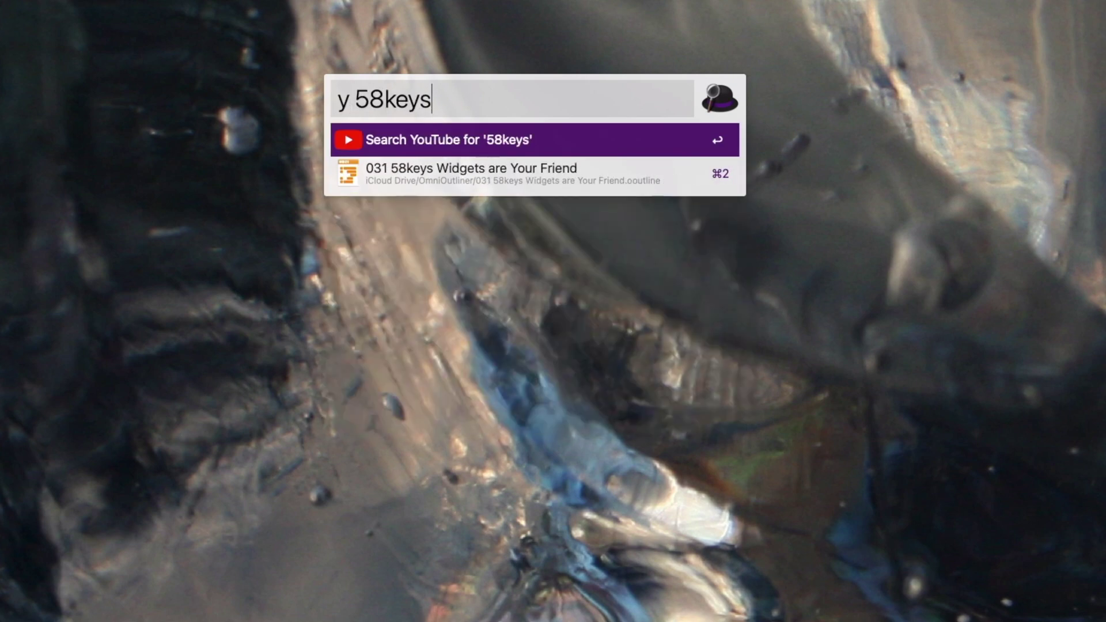
pyautogui.press('Return')
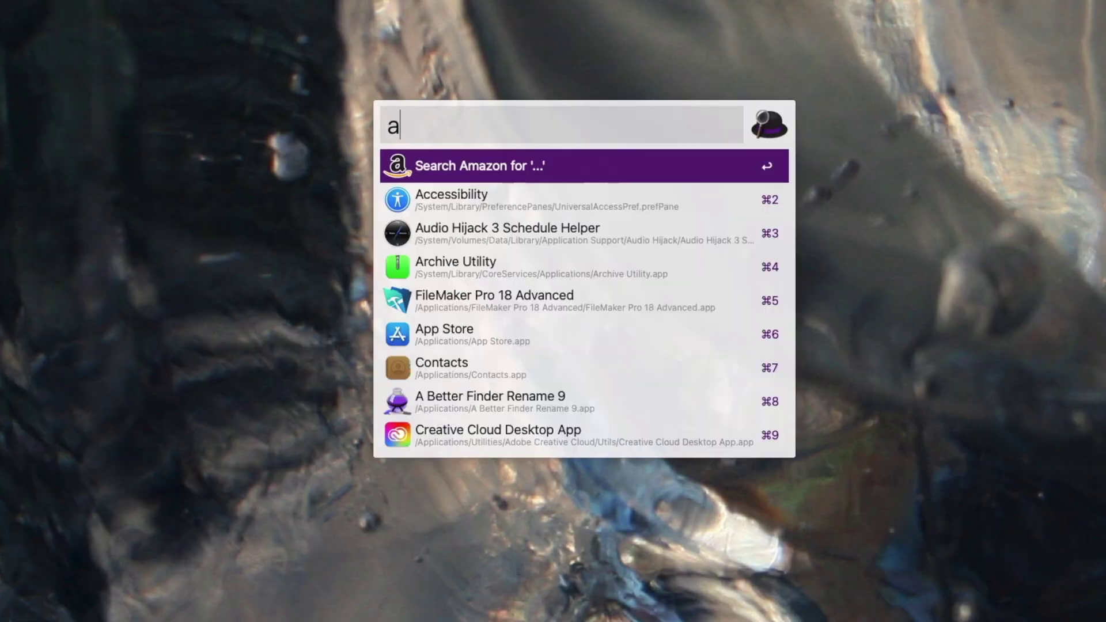
pyautogui.write('ma')
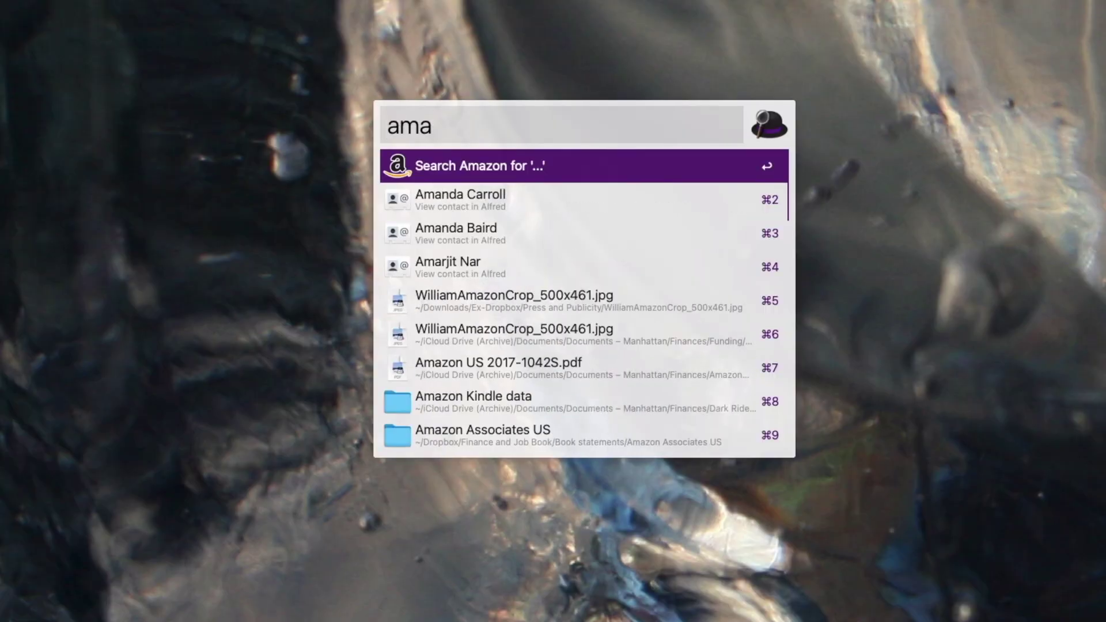
pyautogui.write('zon William Gallagher')
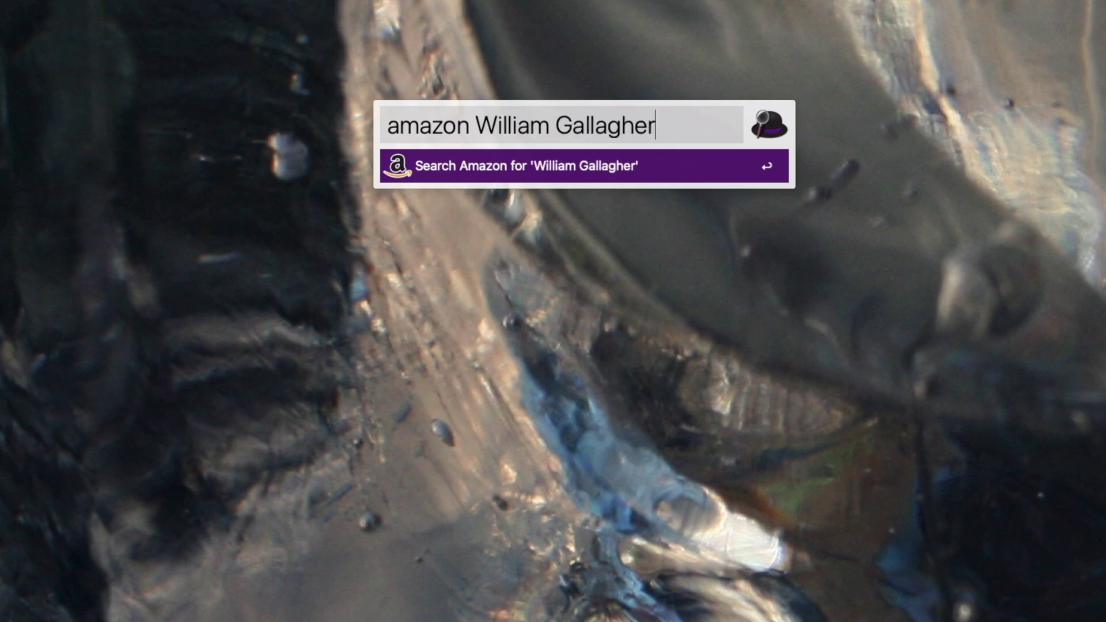
pyautogui.press('Return')
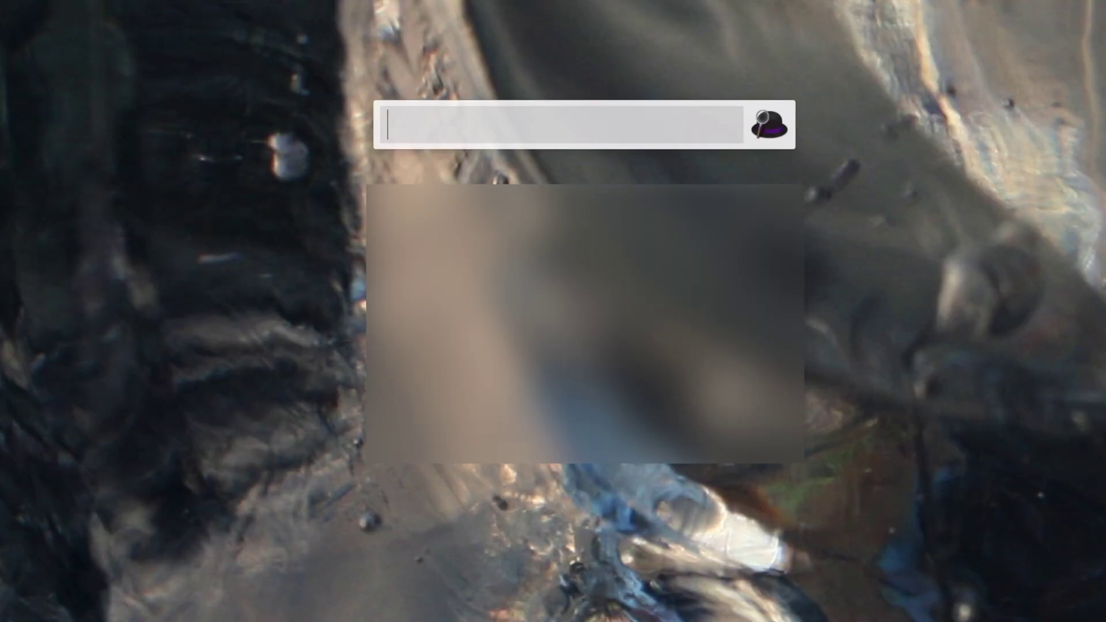
pyautogui.write('1p')
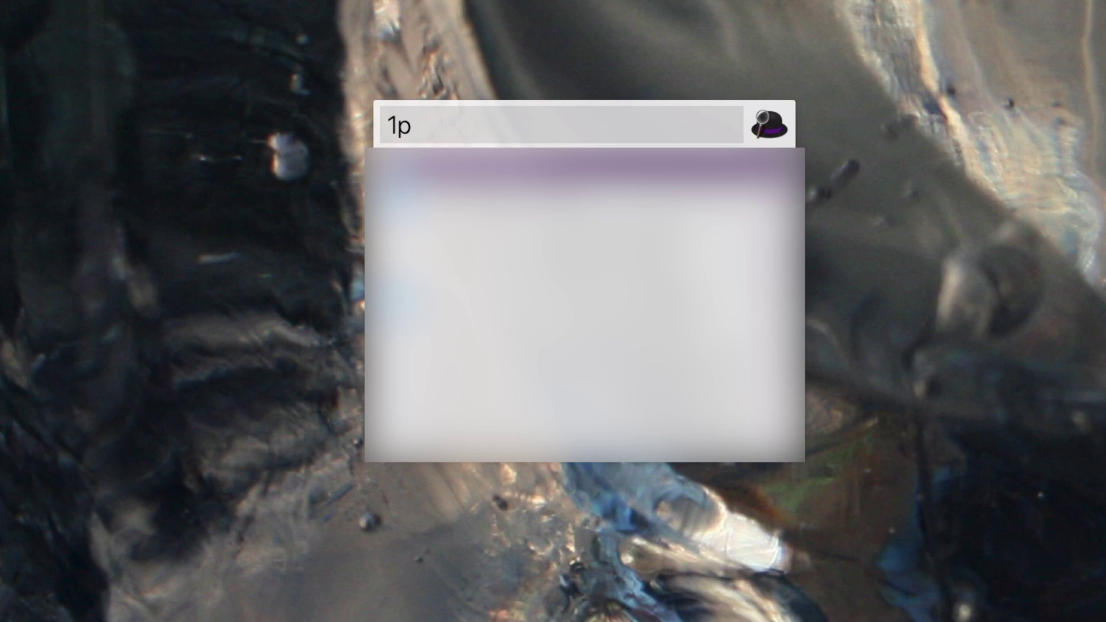
# Filter the 1Password bookmarks with 'll' and open the Lloyds Bank Internet Banking login in Safari.
pyautogui.write('lloy')
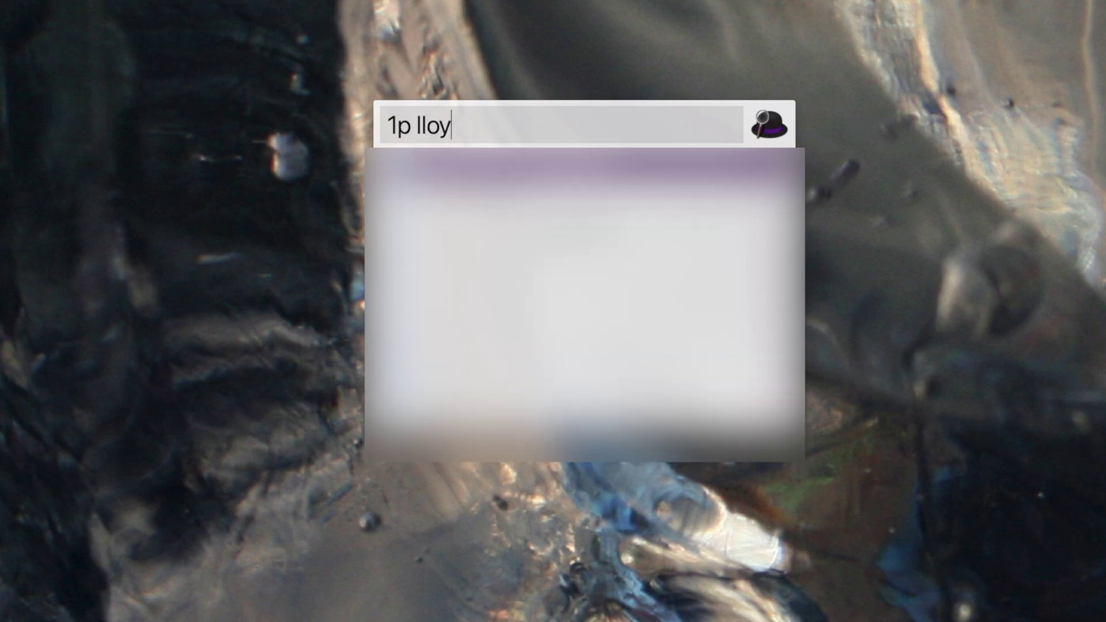
pyautogui.press('Return')
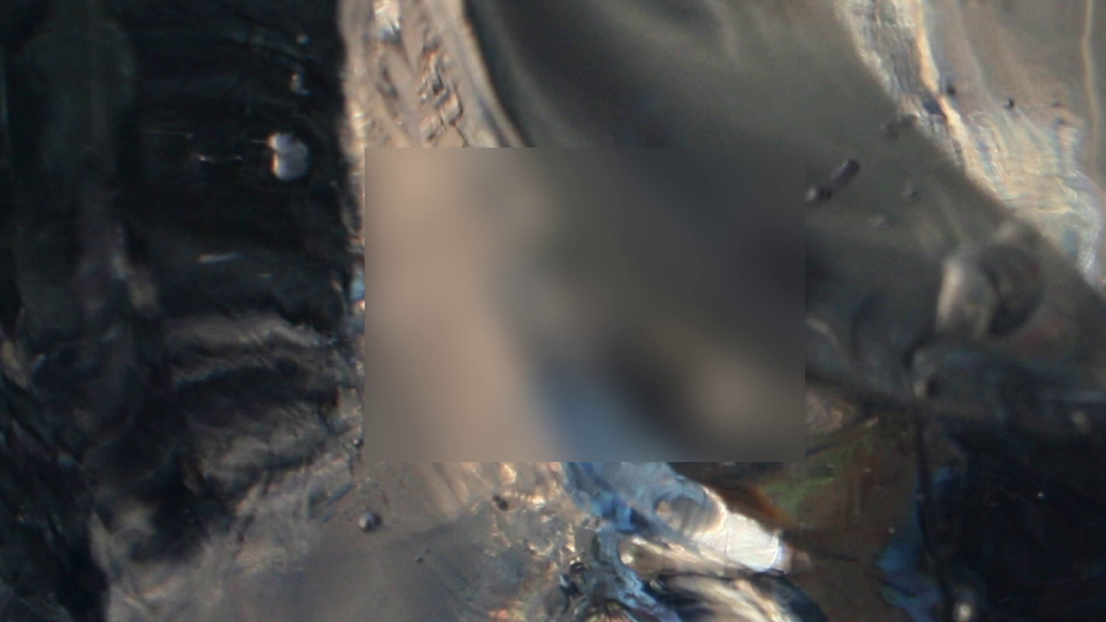